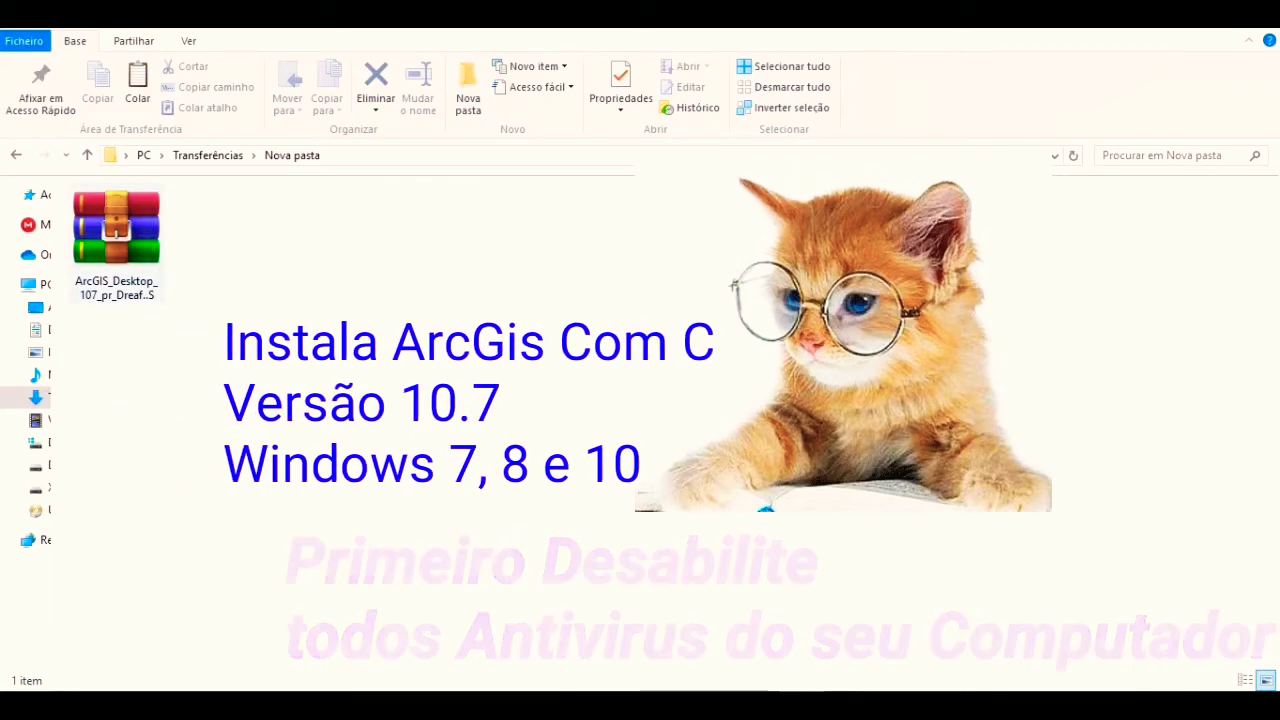
Step: Extract the ArcGIS_Desktop_107 archive directly into the current folder
{"action": "left_click", "coordinate": [116, 243]}
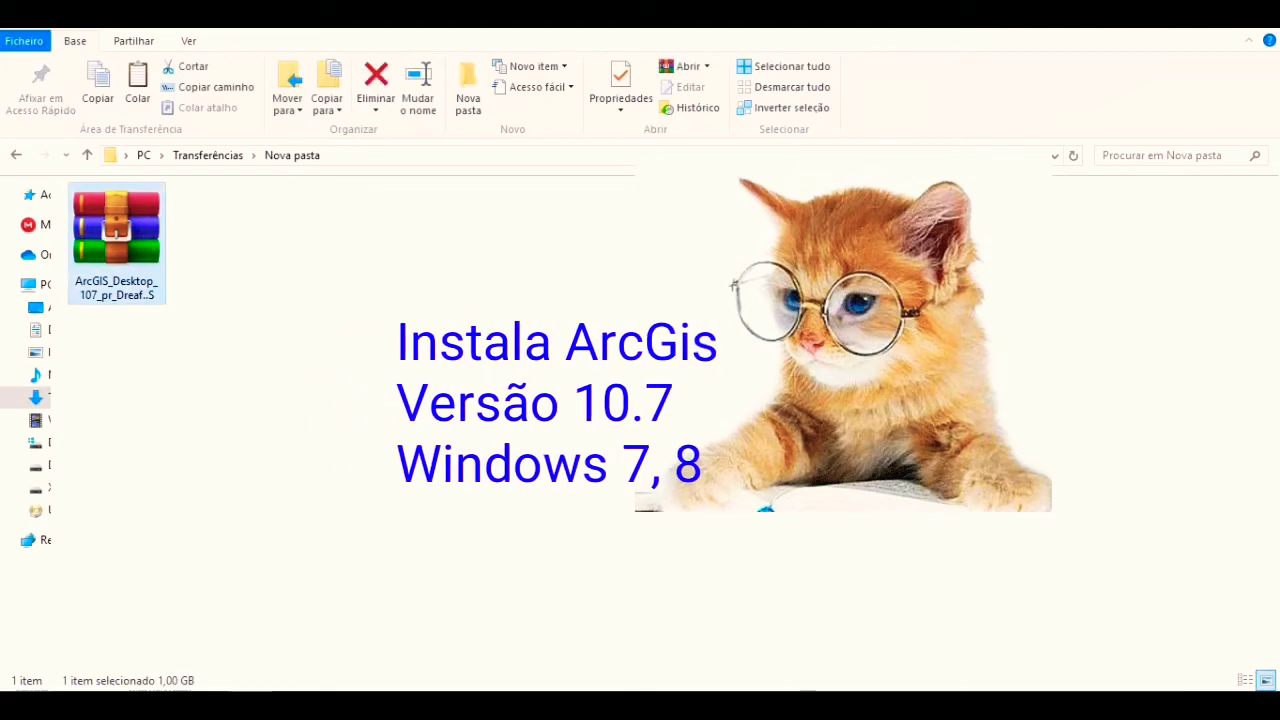
{"action": "right_click", "coordinate": [148, 250]}
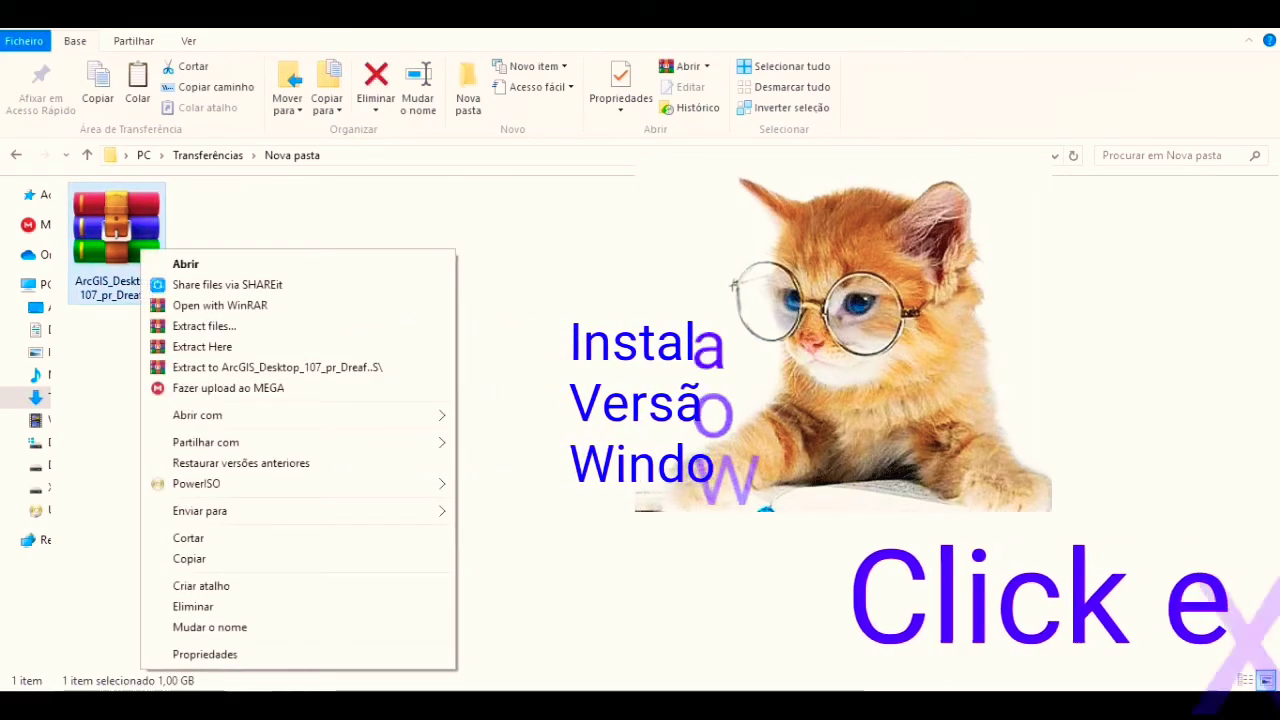
{"action": "left_click", "coordinate": [200, 346]}
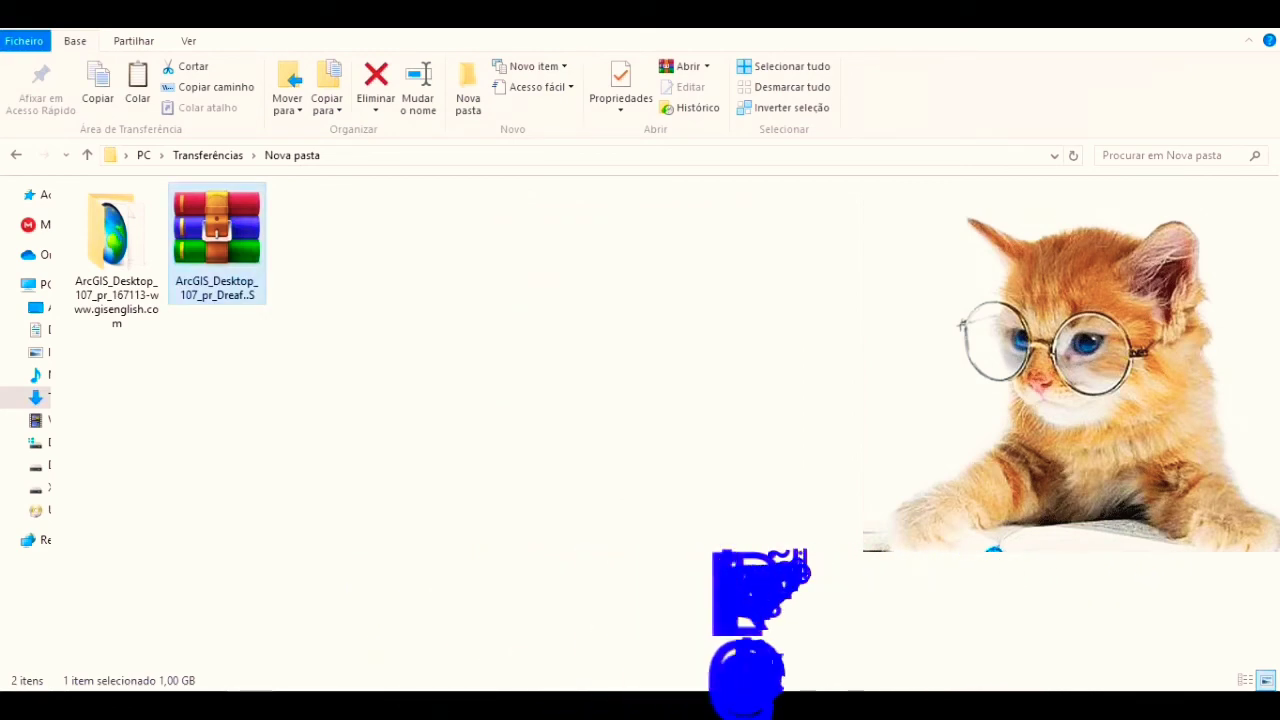
{"action": "left_click", "coordinate": [116, 250]}
{"action": "key", "text": "F2"}
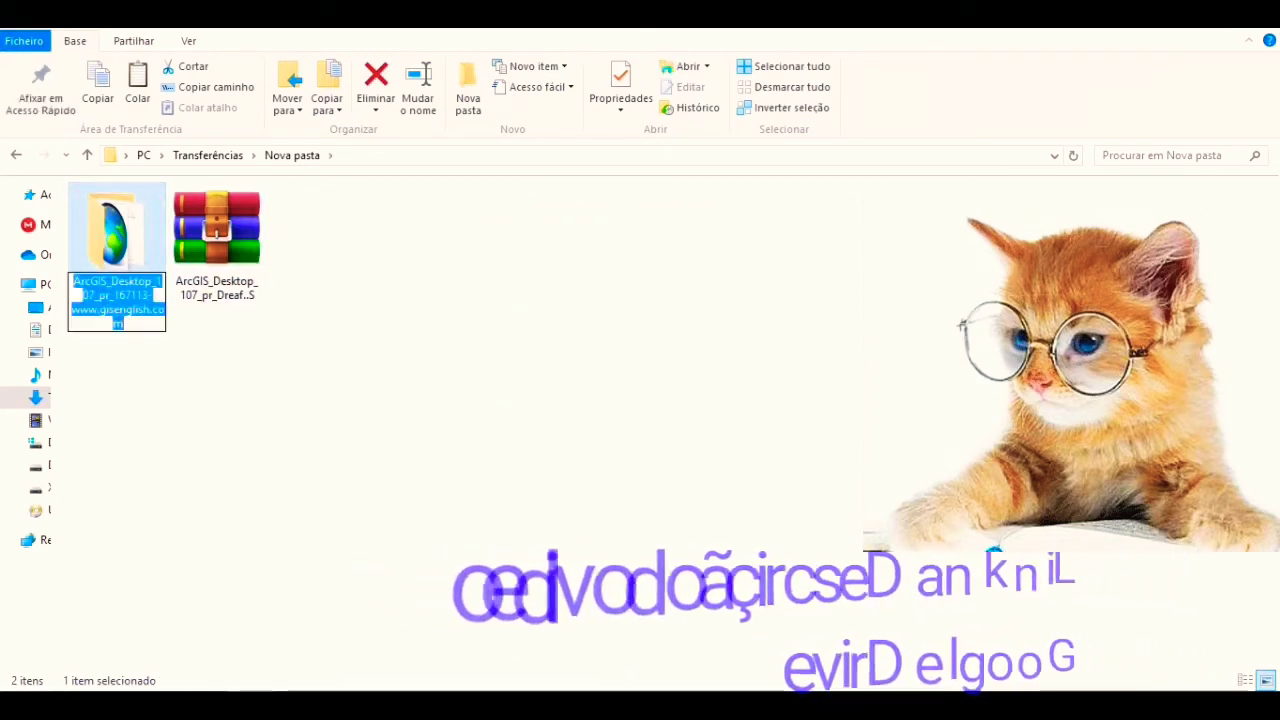
{"action": "left_click", "coordinate": [400, 350]}
{"action": "left_click", "coordinate": [116, 250]}
{"action": "key", "text": "F2"}
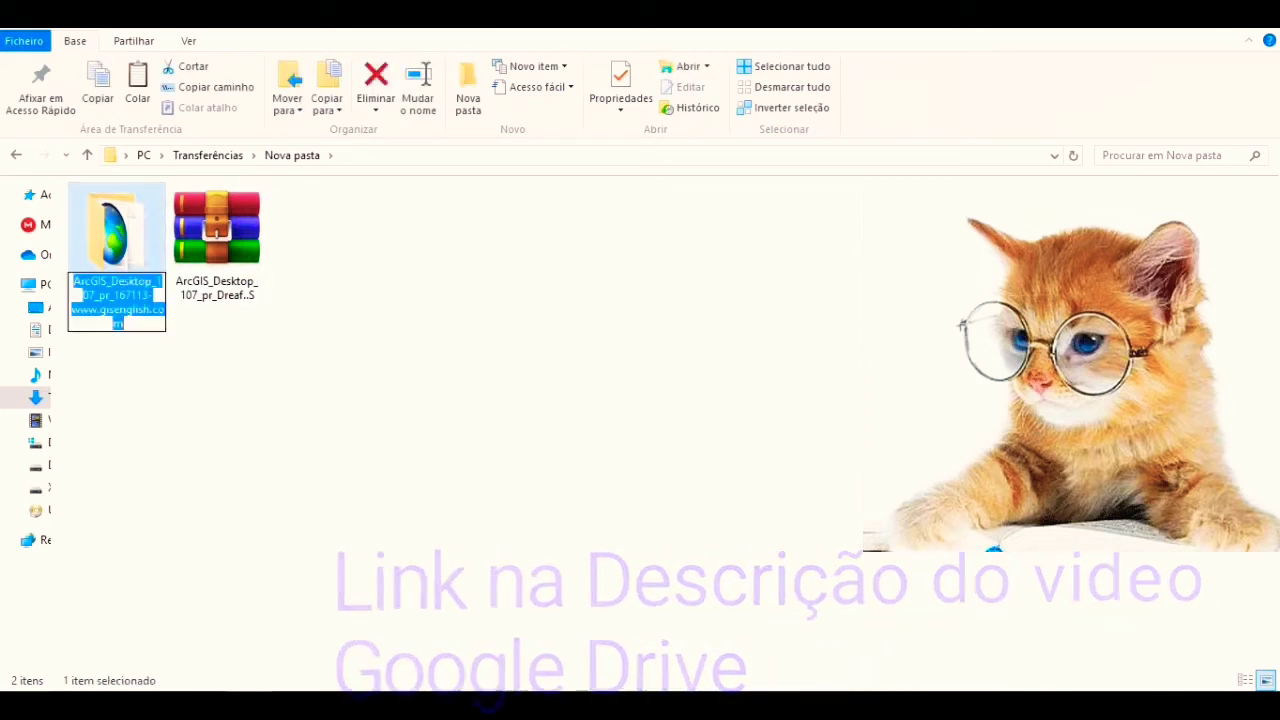
{"action": "key", "text": "Escape"}
{"action": "left_click", "coordinate": [116, 250]}
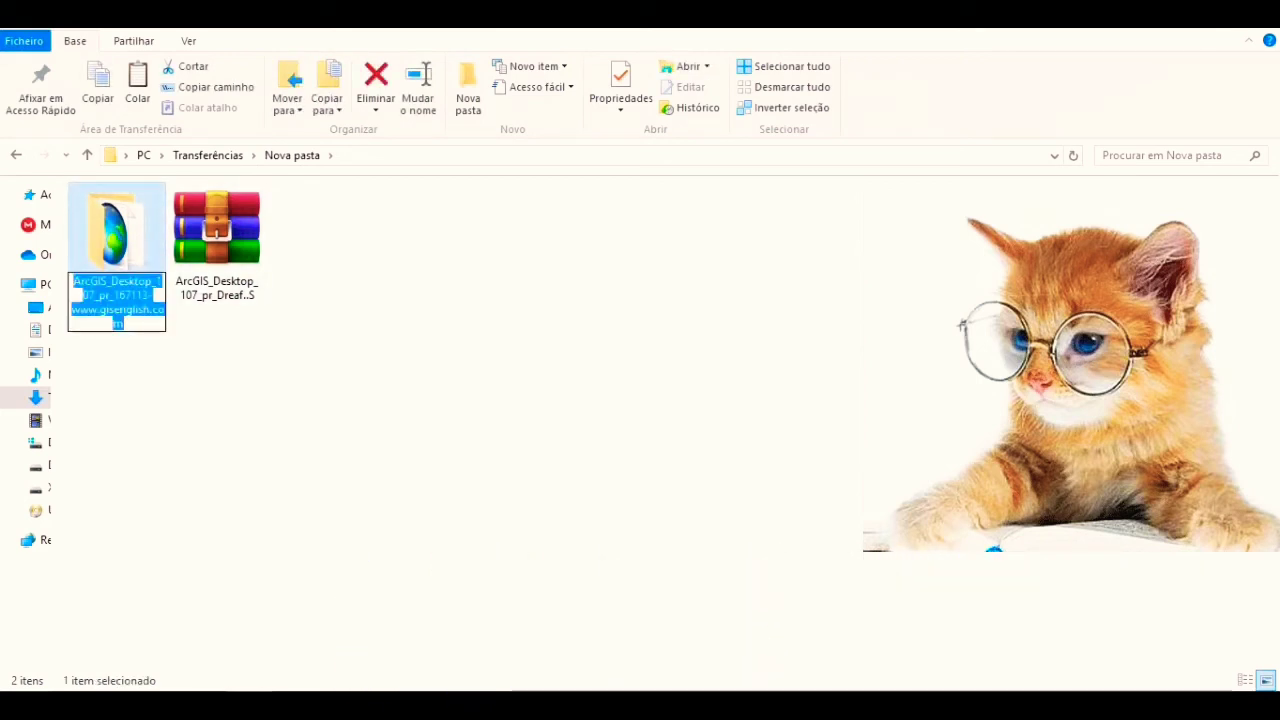
{"action": "key", "text": "Escape"}
{"action": "double_click", "coordinate": [133, 253]}
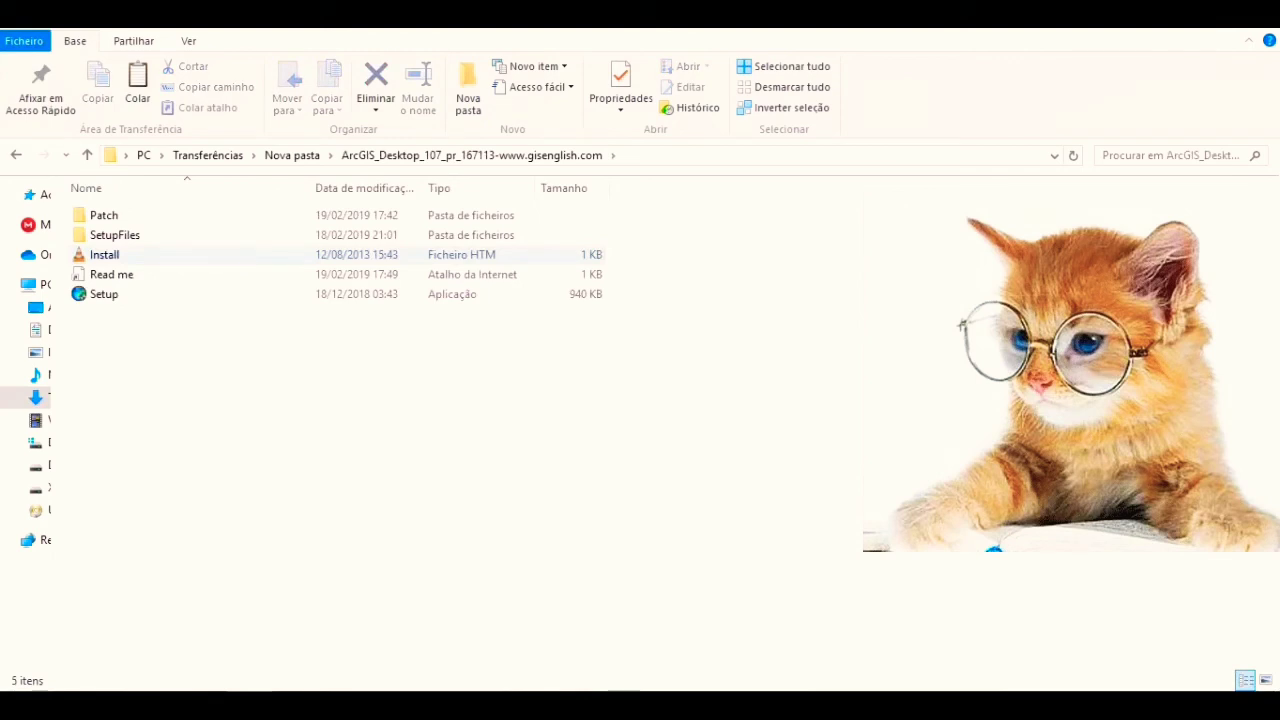
{"action": "left_click", "coordinate": [162, 294]}
{"action": "right_click", "coordinate": [162, 294]}
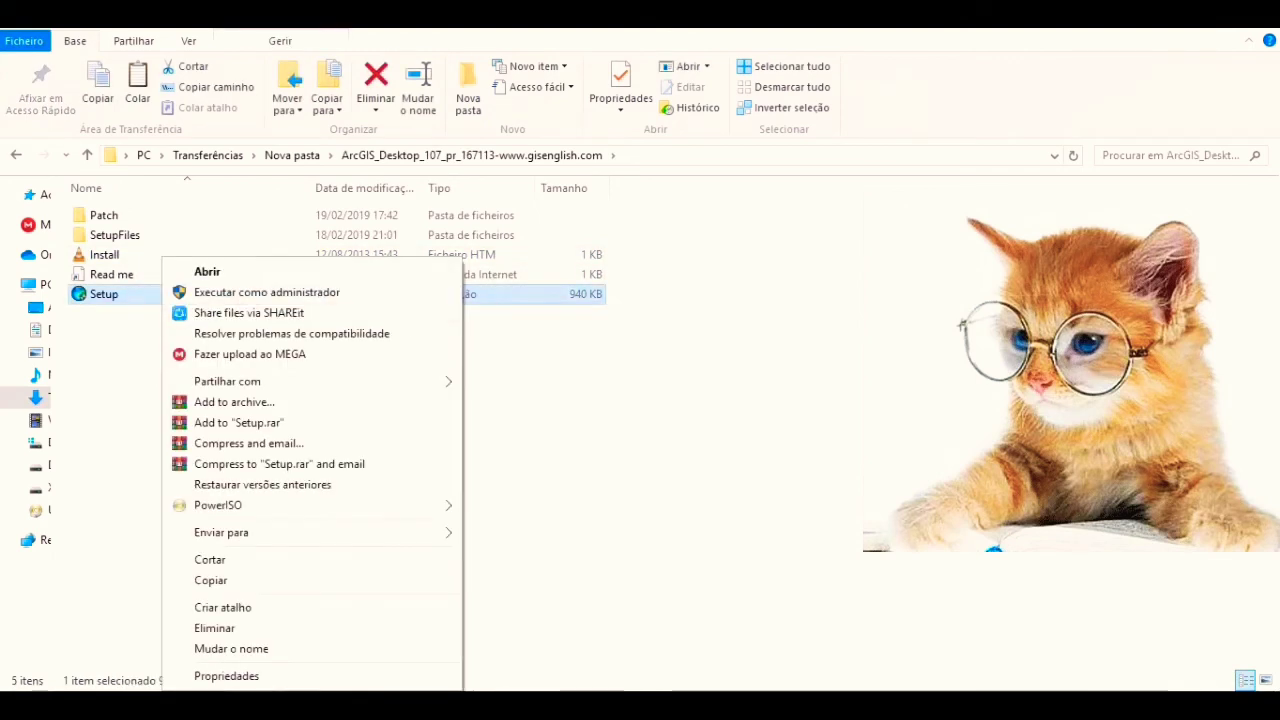
{"action": "left_click", "coordinate": [267, 292]}
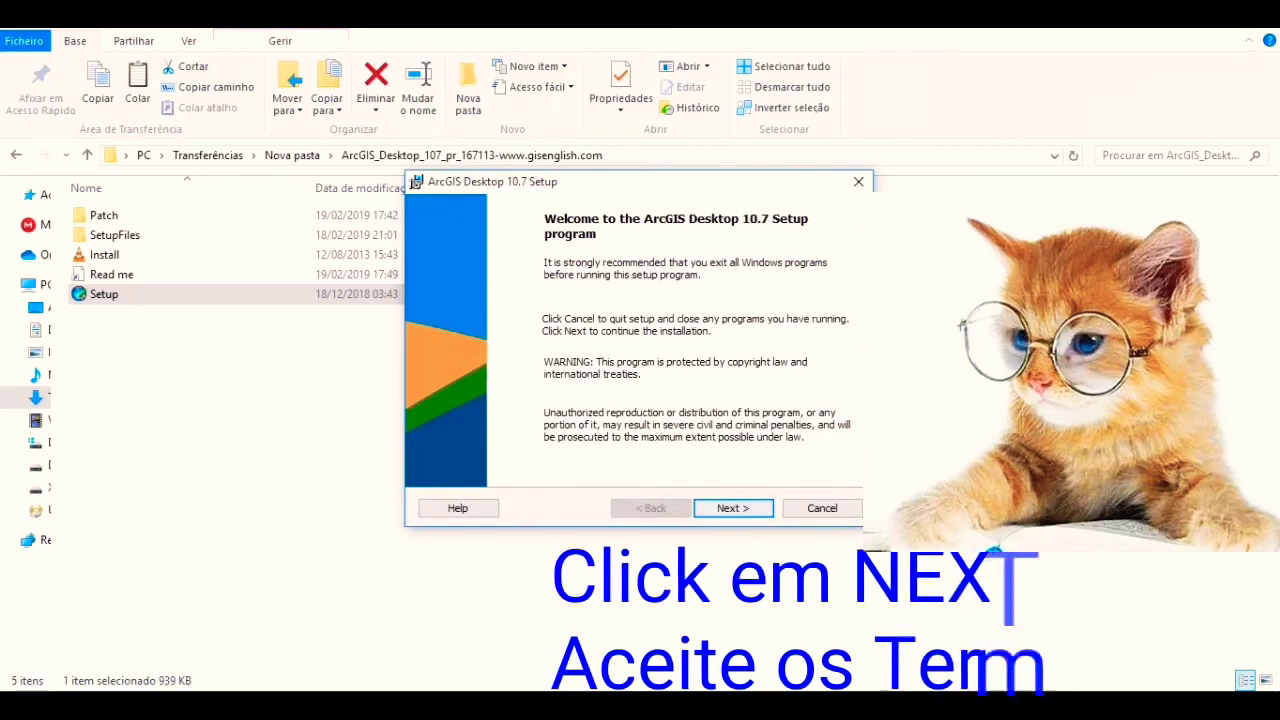
Step: Accept the master agreement and keep the default destination folder C:\Program Files (x86)\ArcGIS\Desktop10.7\
{"action": "key", "text": "Return"}
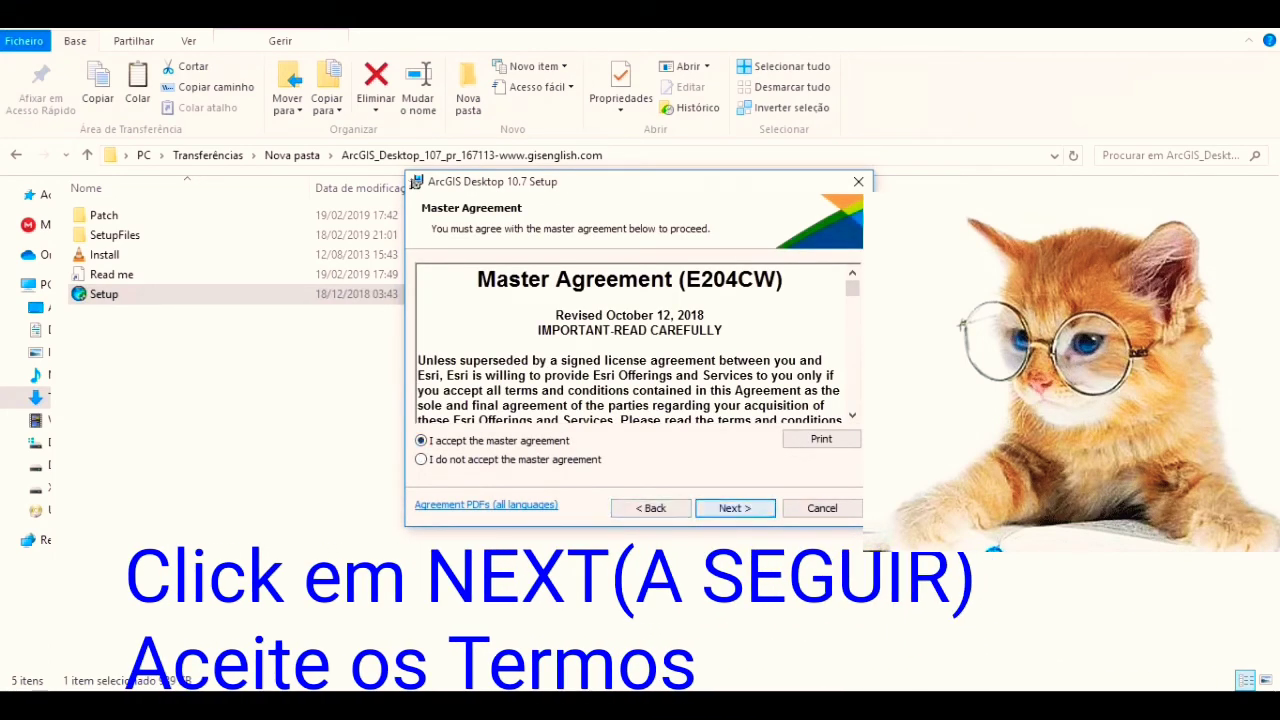
{"action": "key", "text": "Return"}
{"action": "key", "text": "Return"}
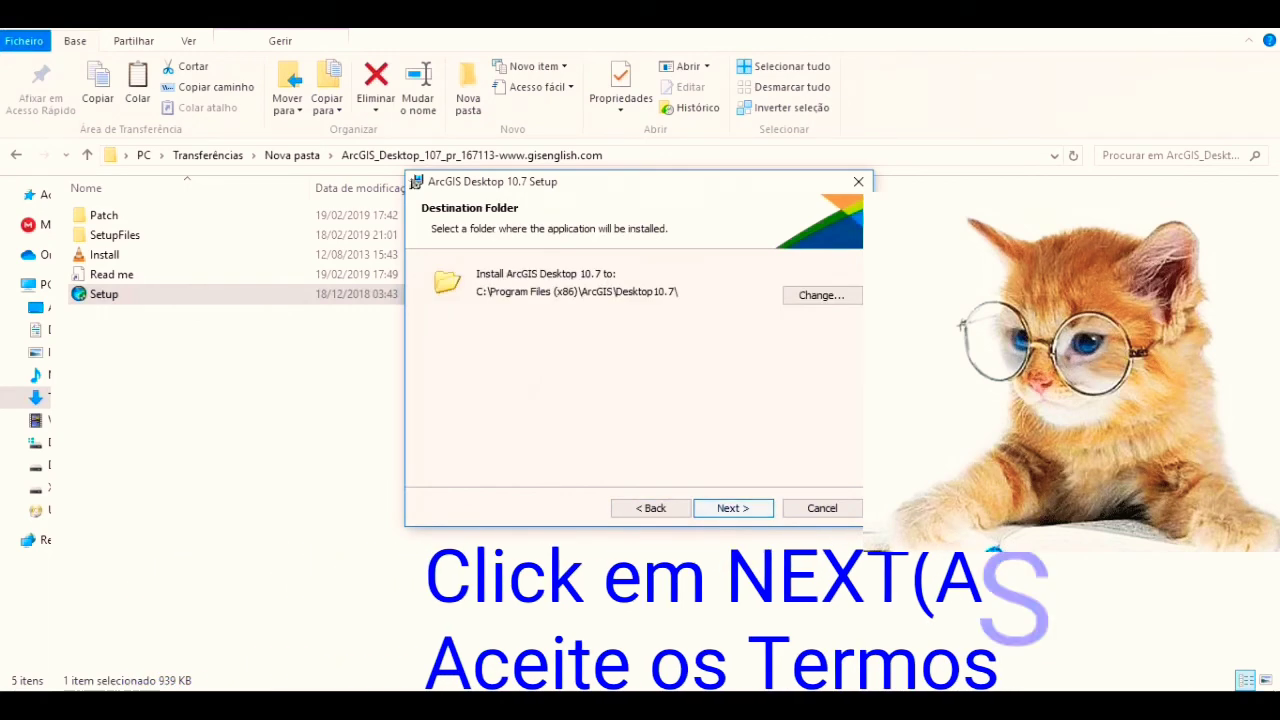
{"action": "key", "text": "Return"}
{"action": "key", "text": "Return"}
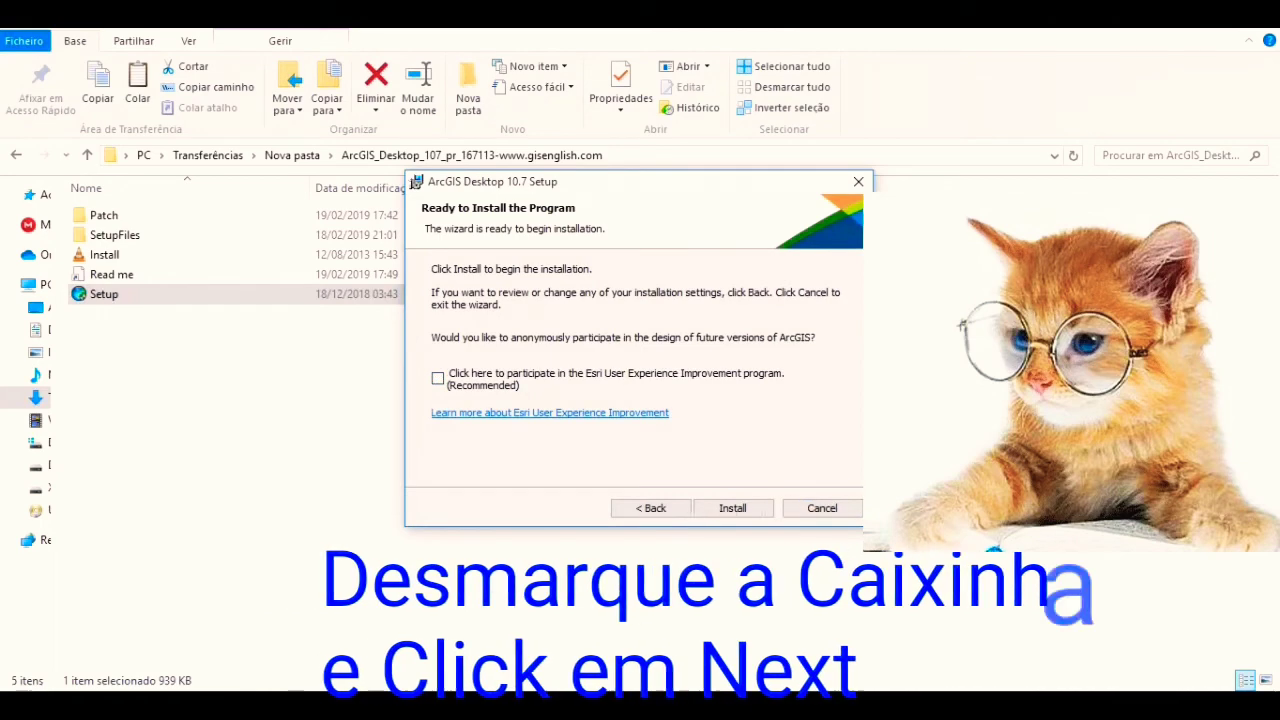
Step: Install ArcGIS Desktop 10.7 without joining the Esri User Experience Improvement program, and close the finished wizard and ArcGIS Administrator
{"action": "key", "text": "Return"}
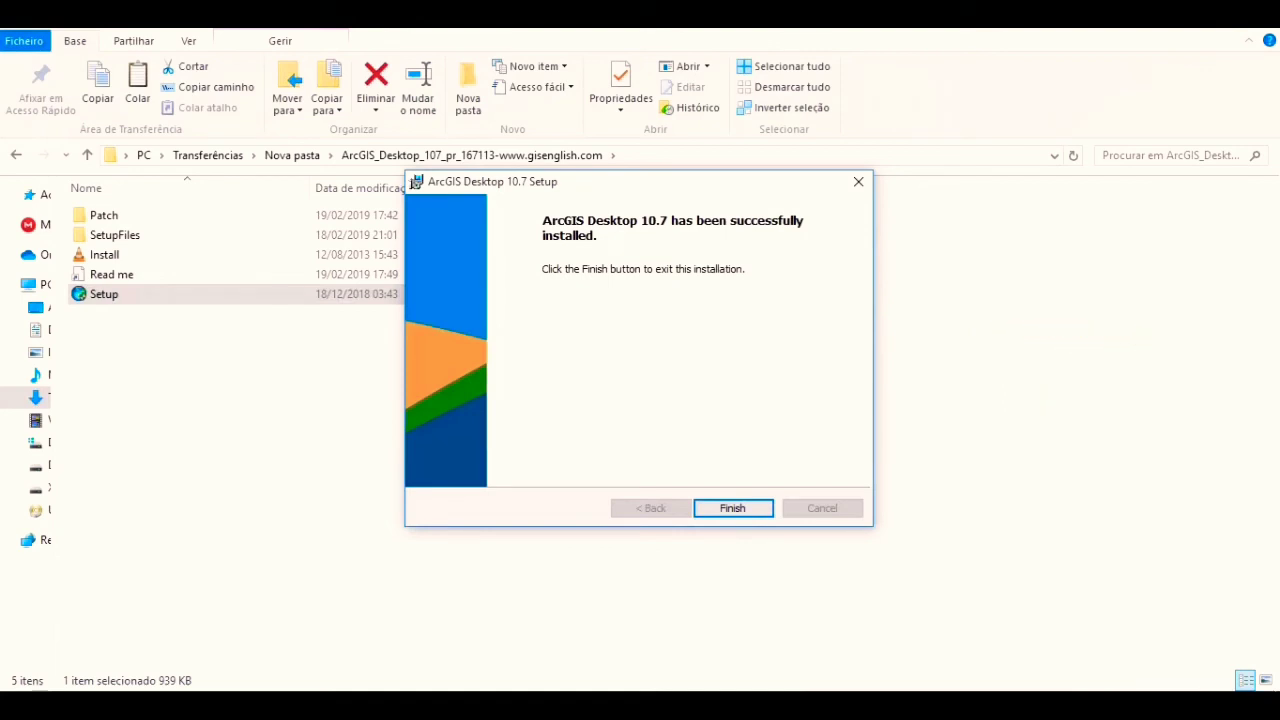
{"action": "key", "text": "Return"}
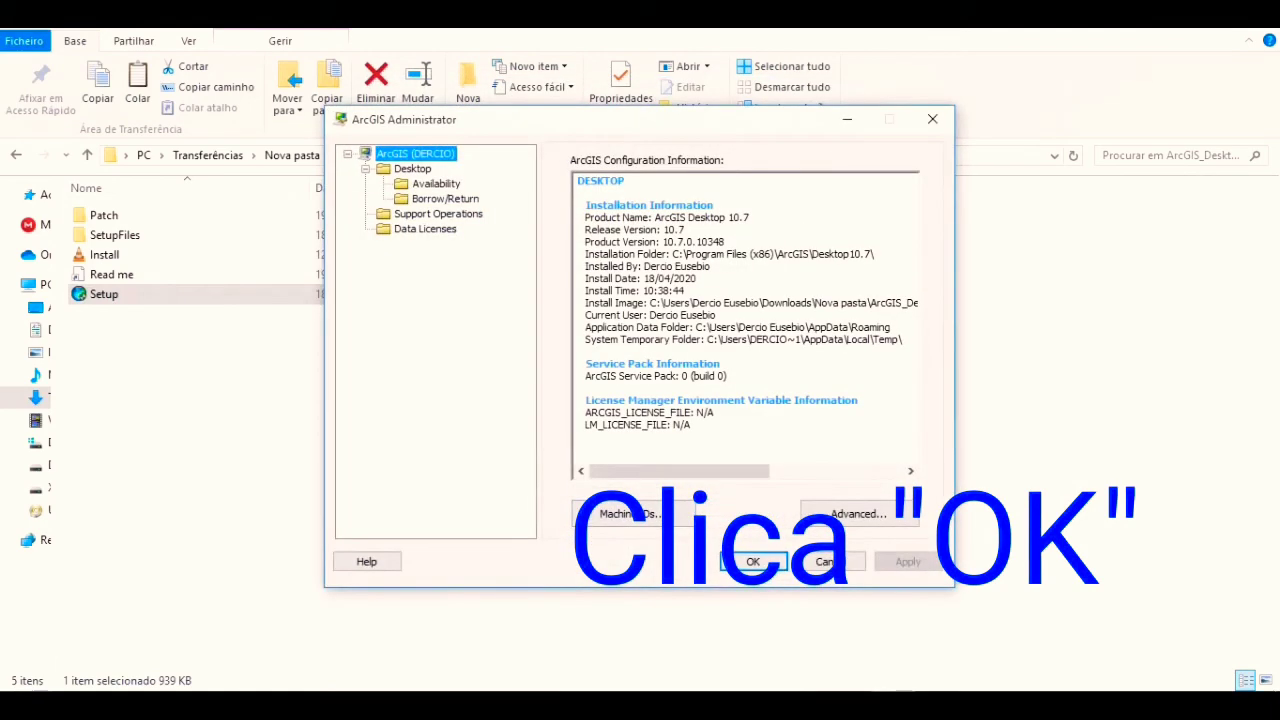
{"action": "key", "text": "Return"}
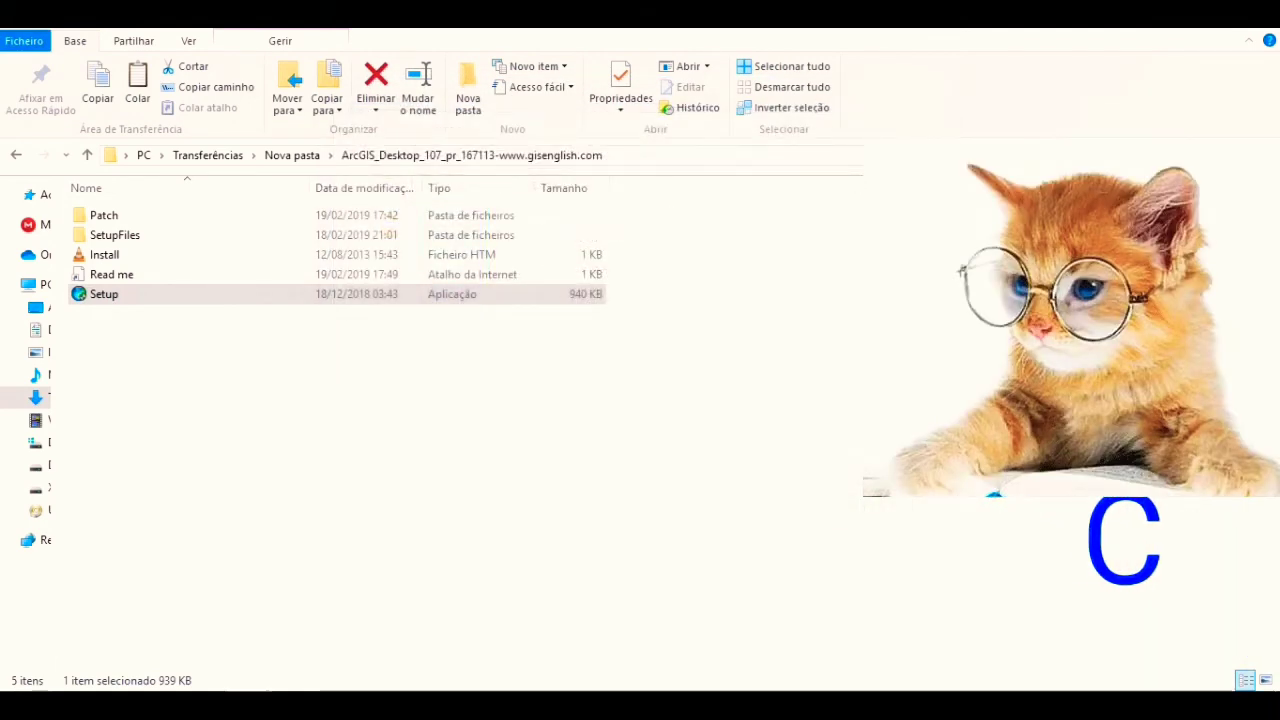
Step: Copy the AfCore DLL file from the Patch folder of the extracted installer
{"action": "right_click", "coordinate": [651, 320]}
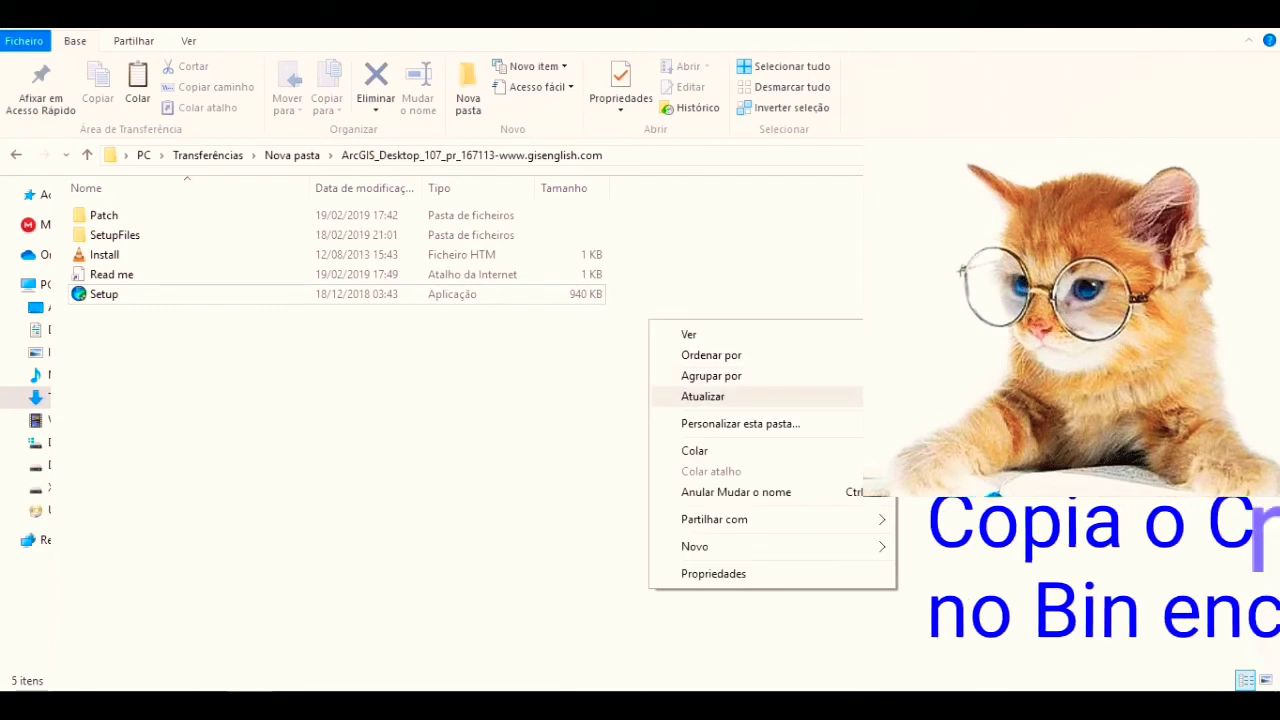
{"action": "left_click", "coordinate": [700, 396]}
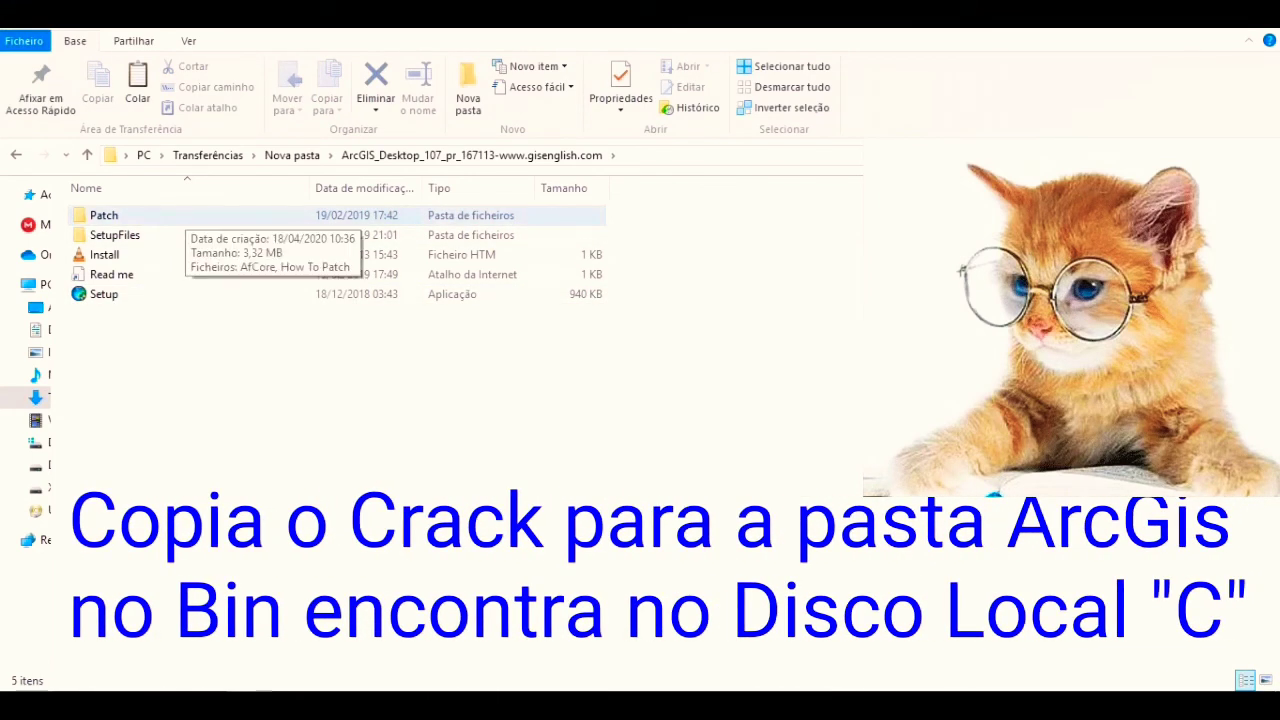
{"action": "double_click", "coordinate": [104, 215]}
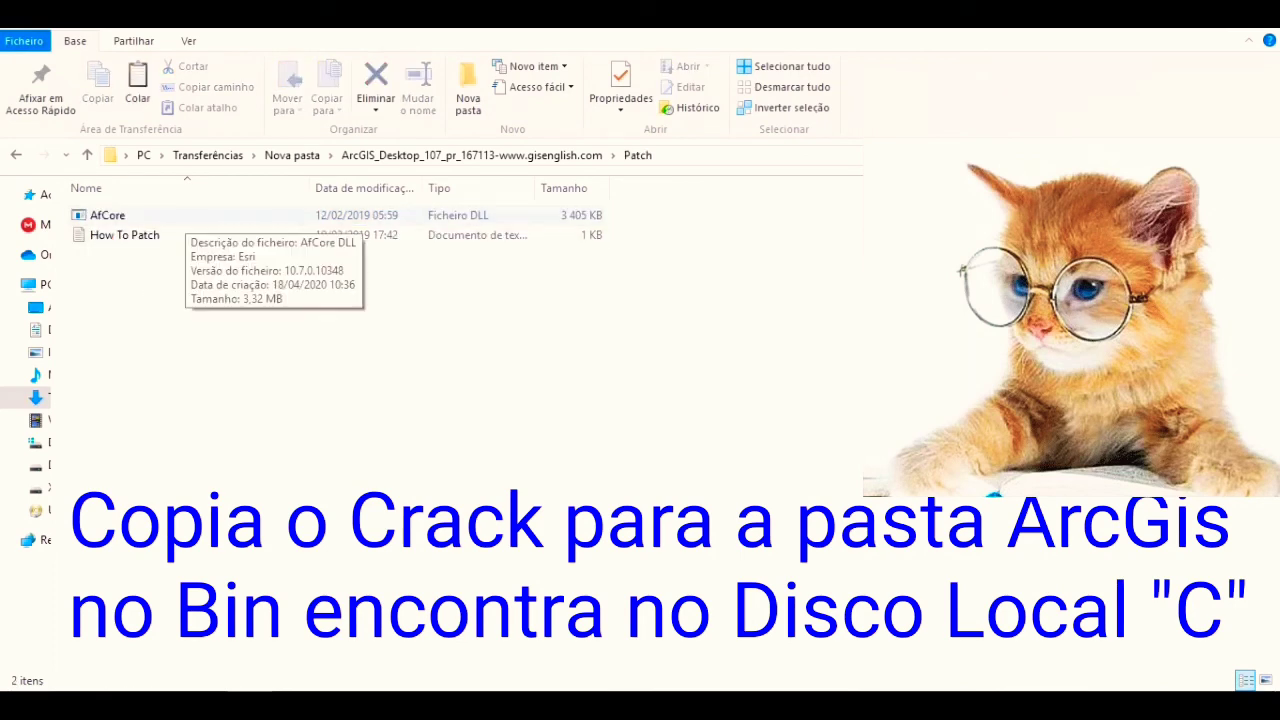
{"action": "left_click", "coordinate": [184, 215]}
{"action": "right_click", "coordinate": [186, 219]}
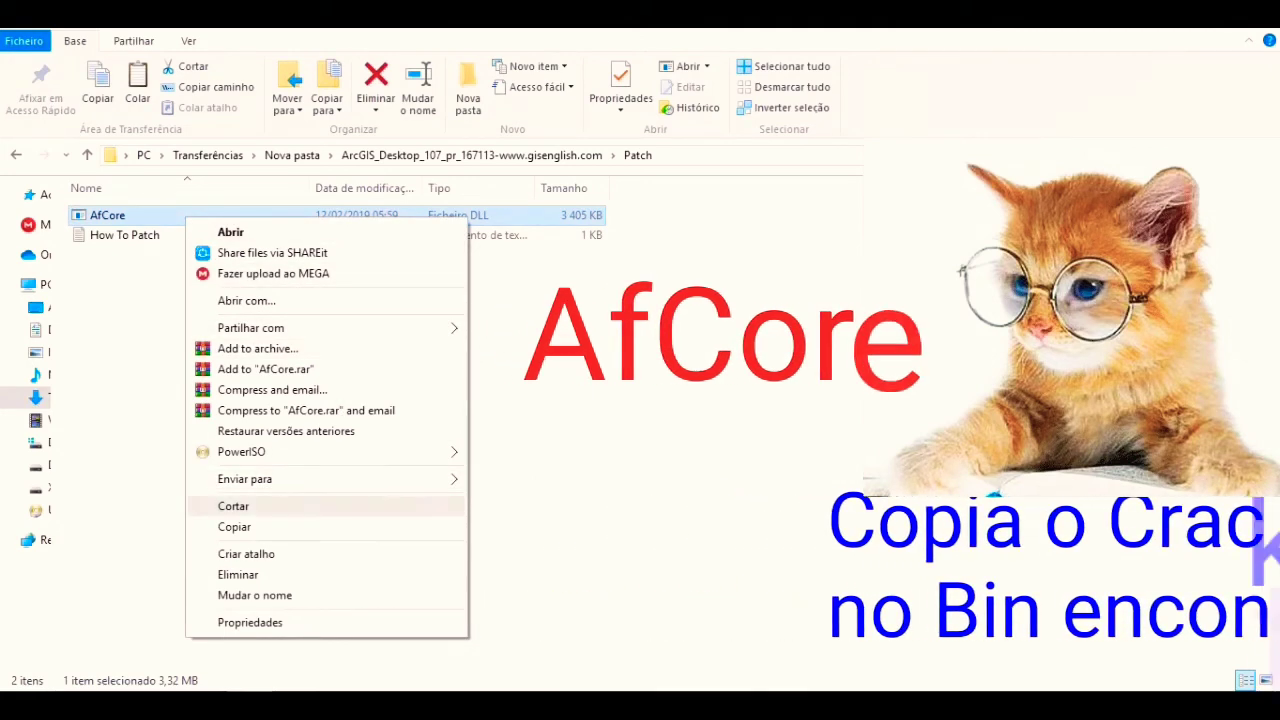
{"action": "left_click", "coordinate": [234, 526]}
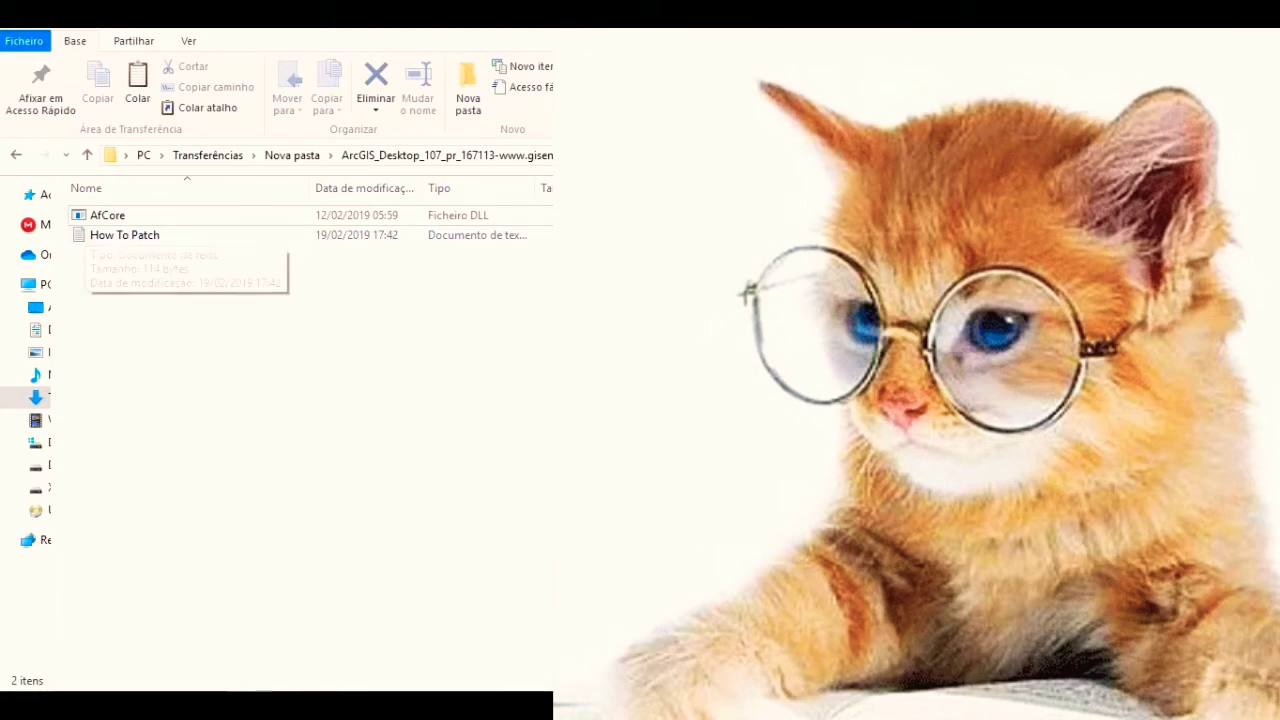
Step: Open the bin folder of the installed program under Disco Local (C:), Programas (x86), ArcGIS, Desktop10.7
{"action": "left_click", "coordinate": [40, 284]}
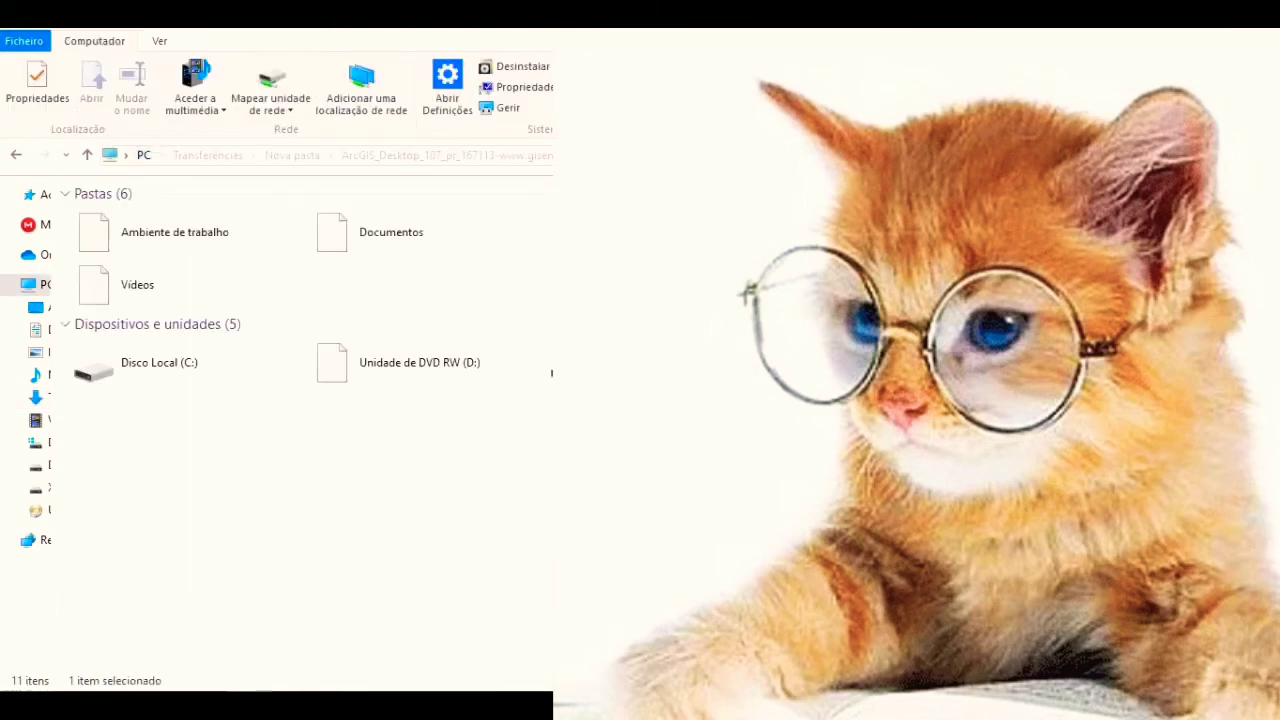
{"action": "left_click", "coordinate": [184, 362]}
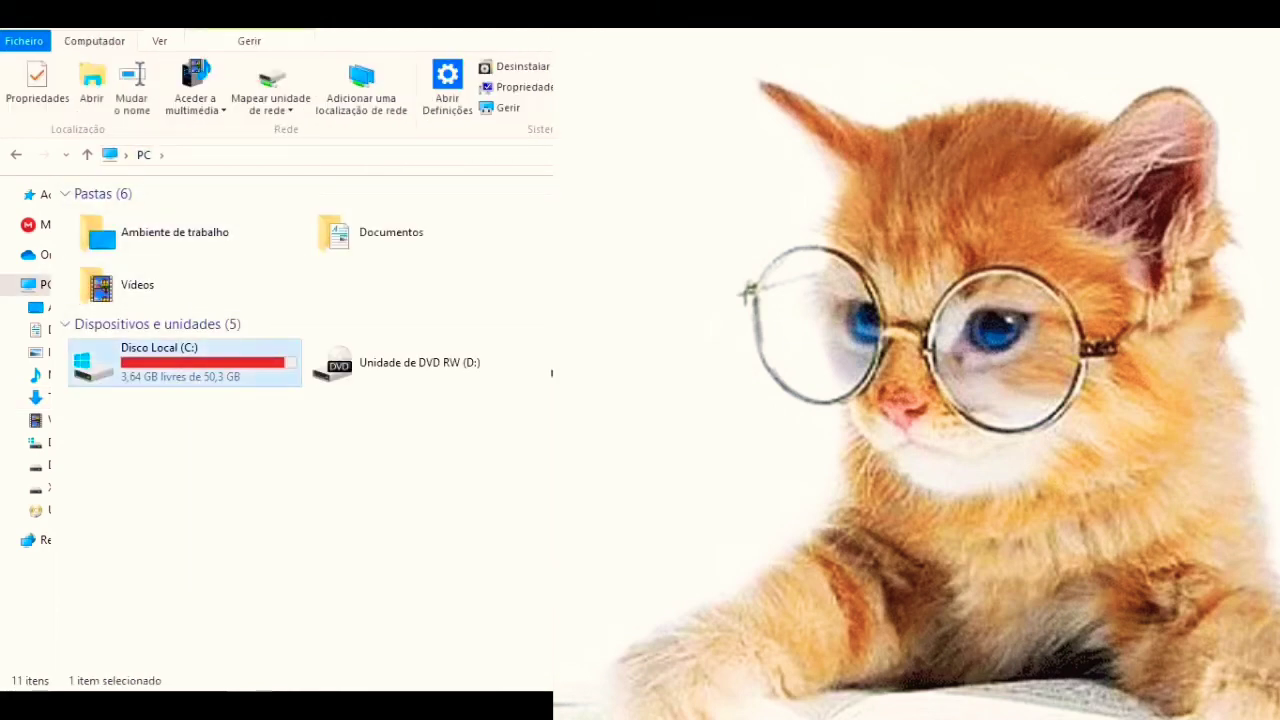
{"action": "key", "text": "Return"}
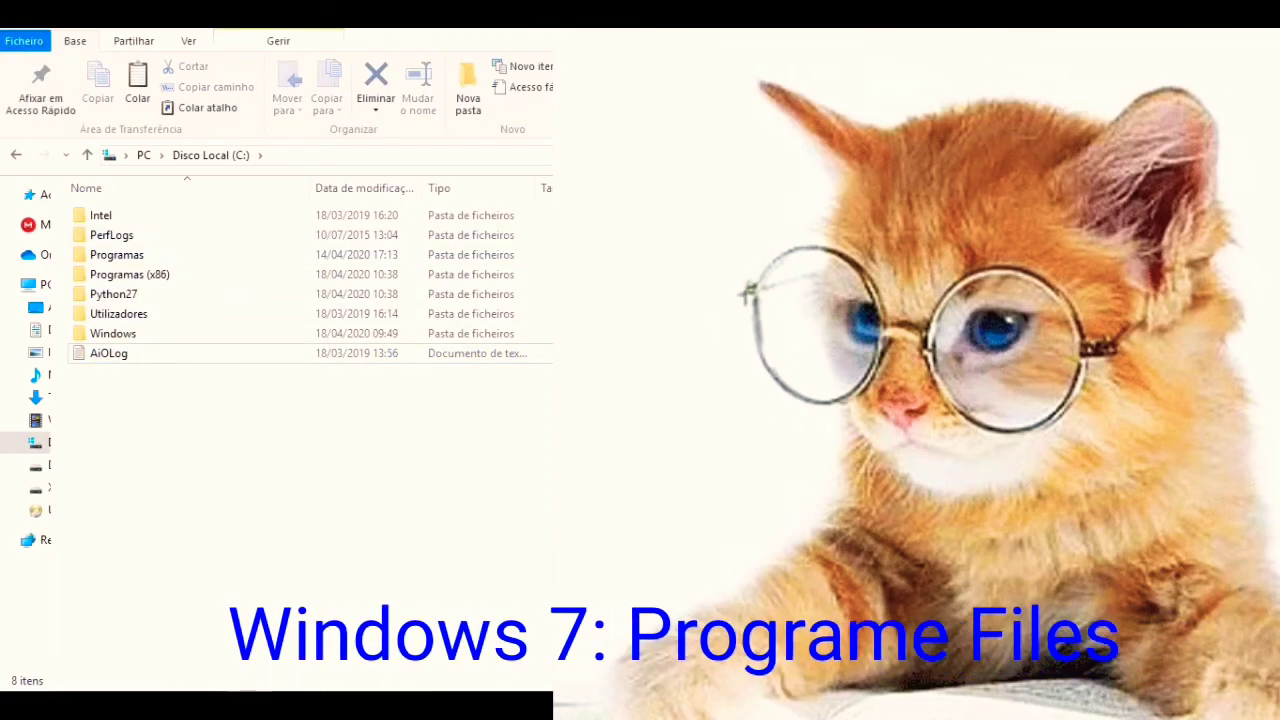
{"action": "double_click", "coordinate": [148, 275]}
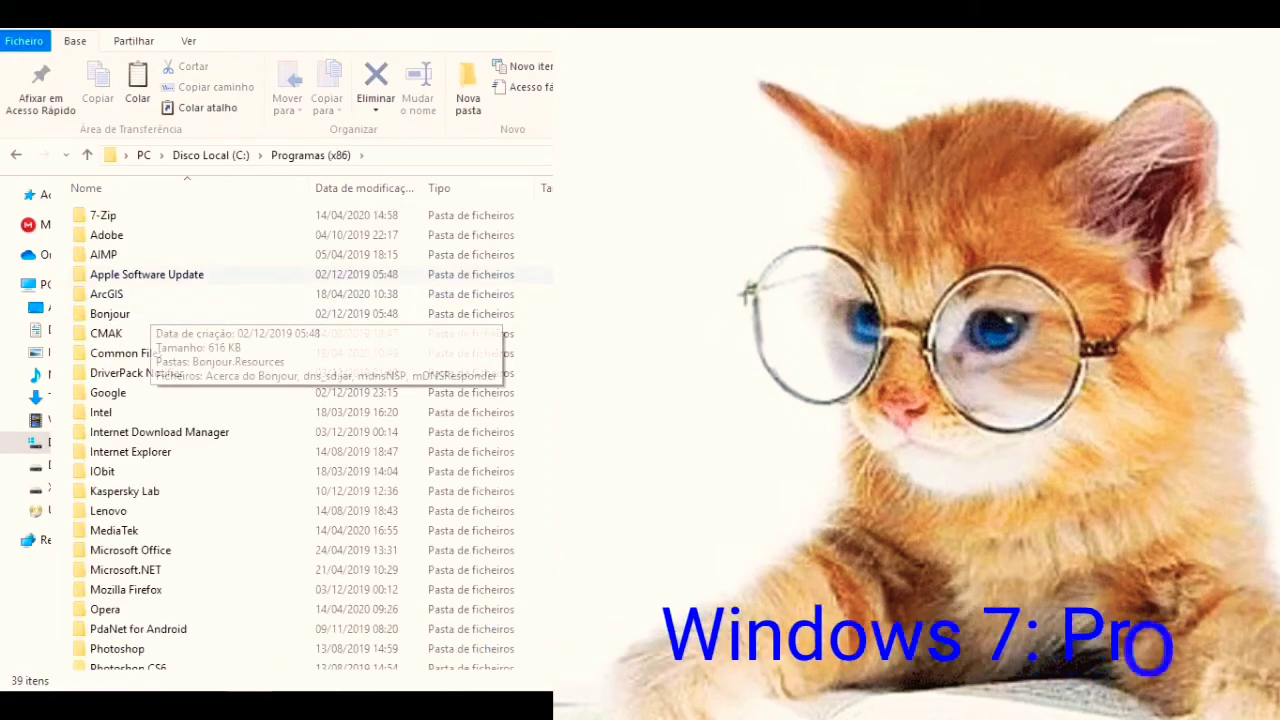
{"action": "left_click", "coordinate": [125, 294]}
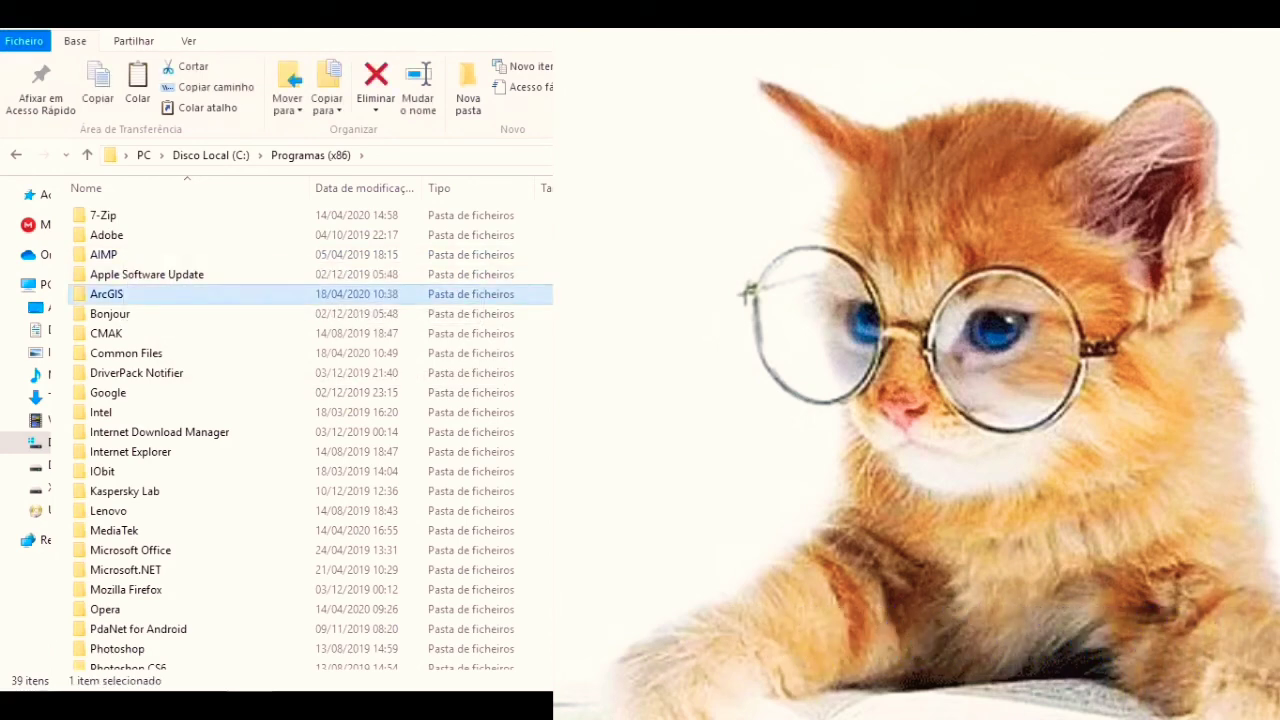
{"action": "double_click", "coordinate": [200, 294]}
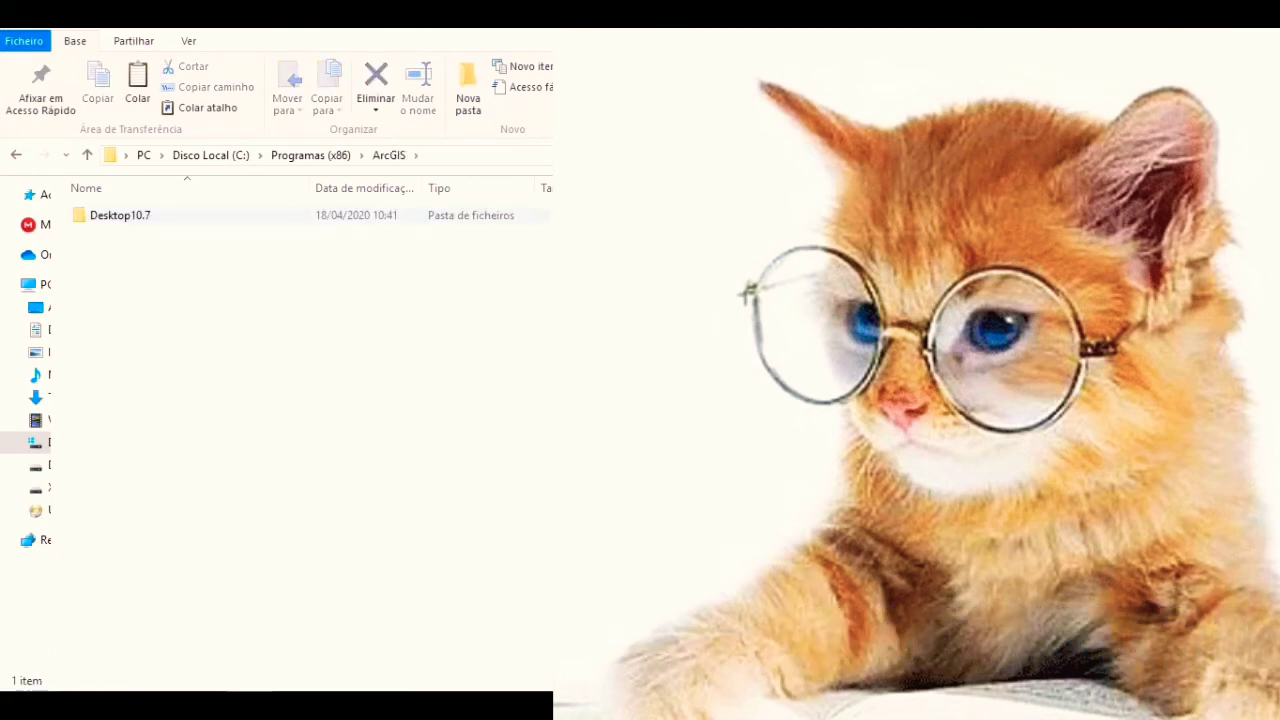
{"action": "double_click", "coordinate": [120, 215]}
{"action": "left_click", "coordinate": [120, 215]}
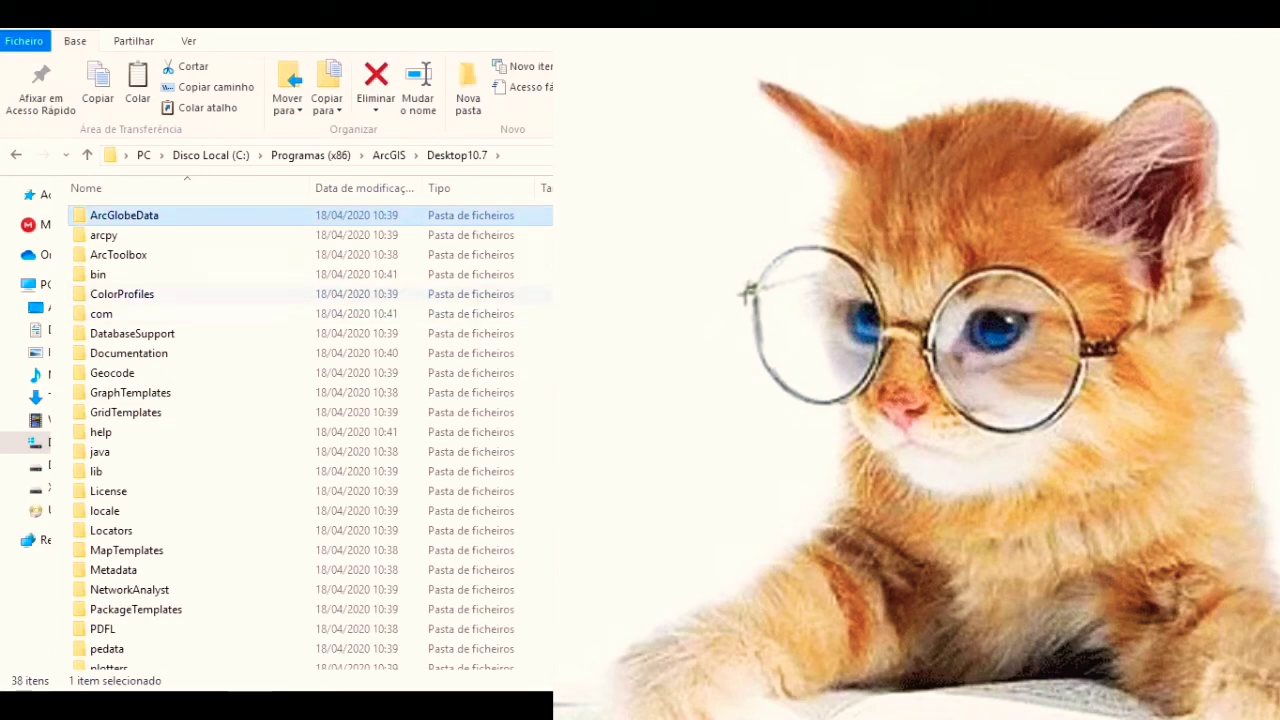
{"action": "left_click", "coordinate": [98, 274]}
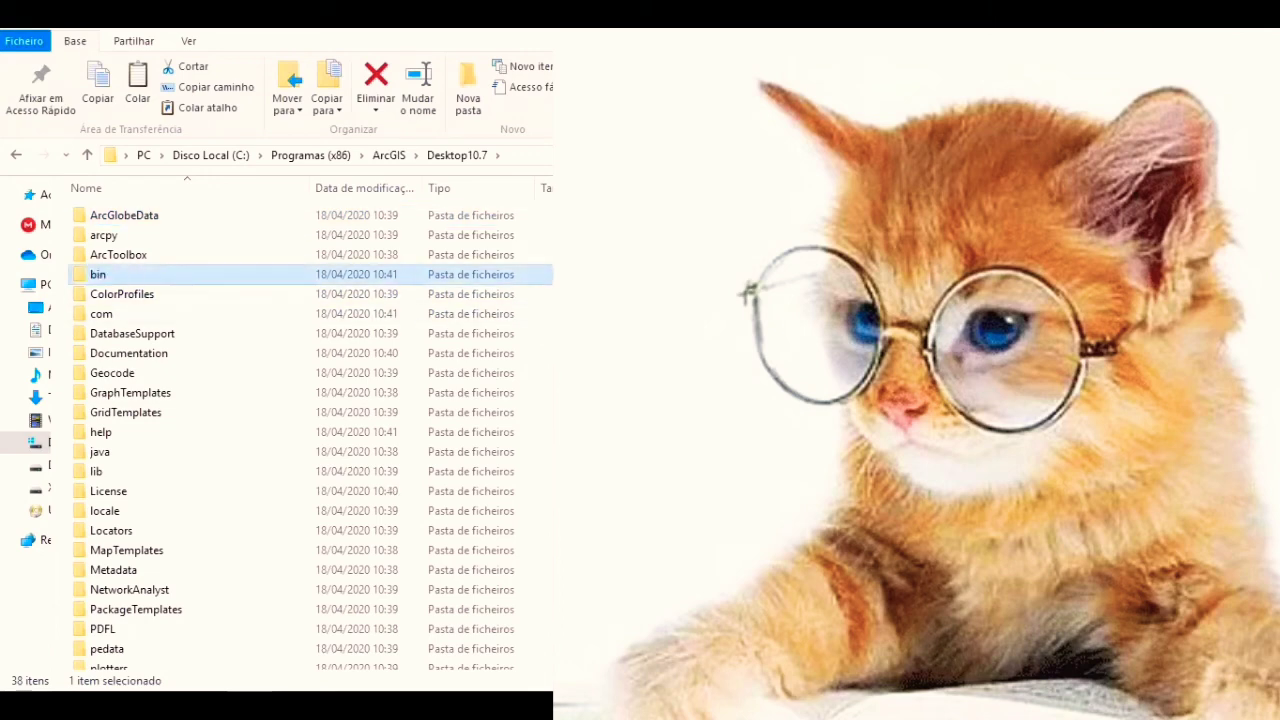
{"action": "key", "text": "Return"}
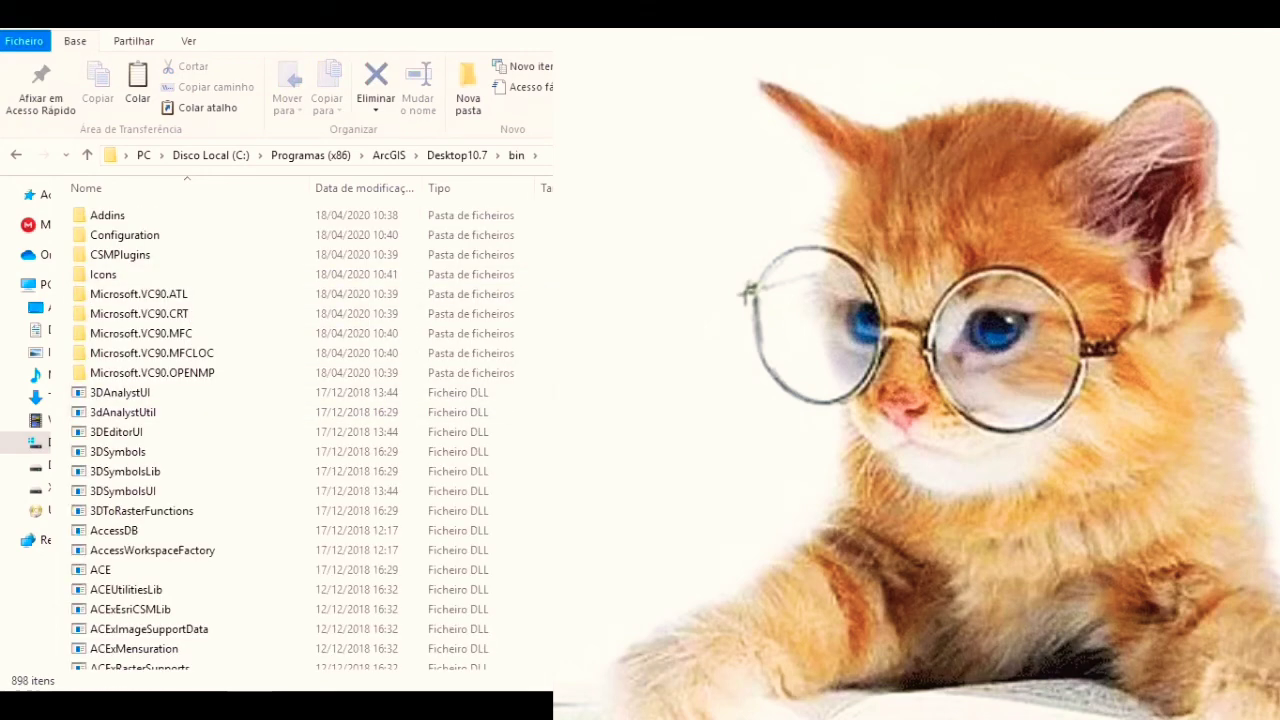
Step: Paste the copied AfCore.dll into the bin folder, replacing the file at the destination
{"action": "right_click", "coordinate": [722, 363]}
{"action": "left_click", "coordinate": [770, 492]}
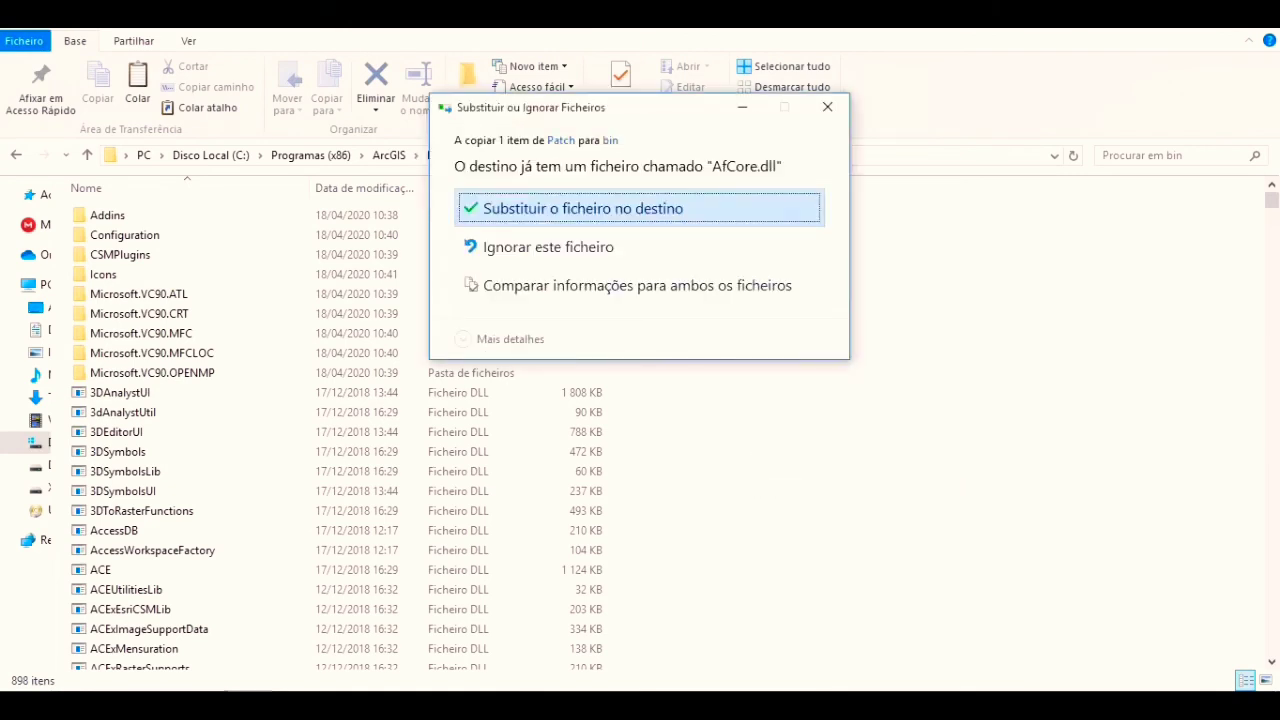
{"action": "key", "text": "Return"}
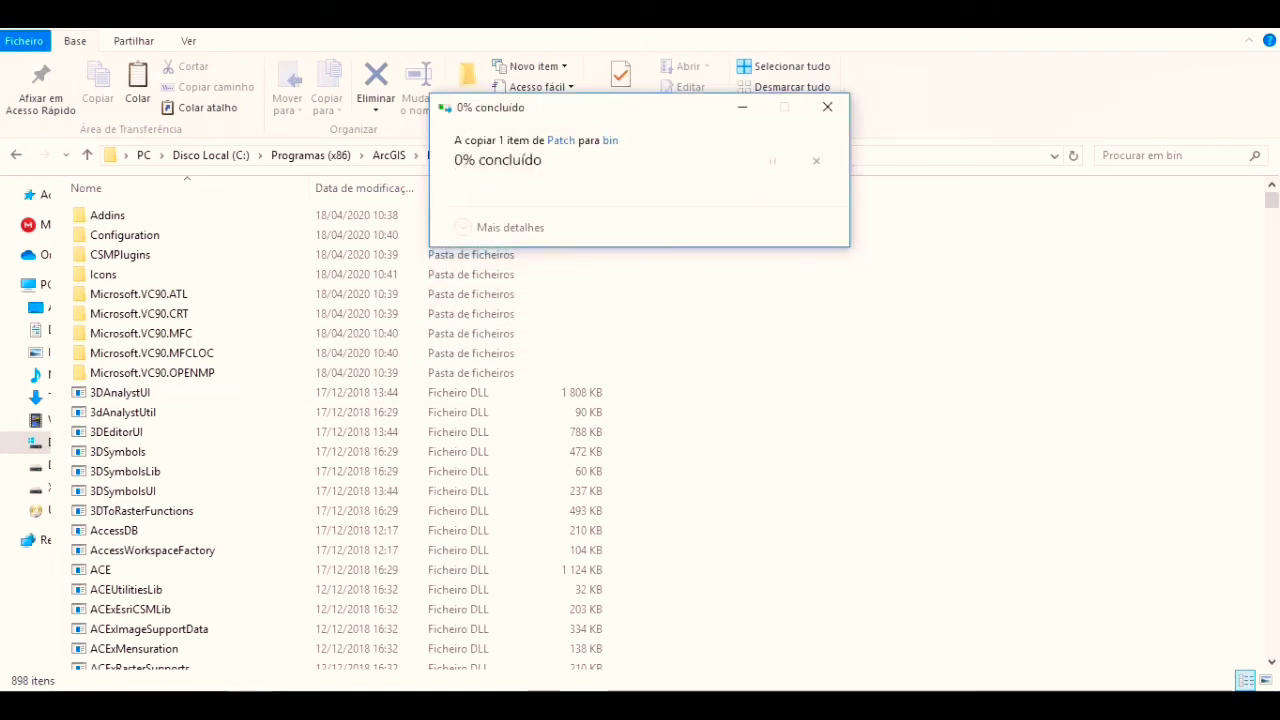
{"action": "key", "text": "Return"}
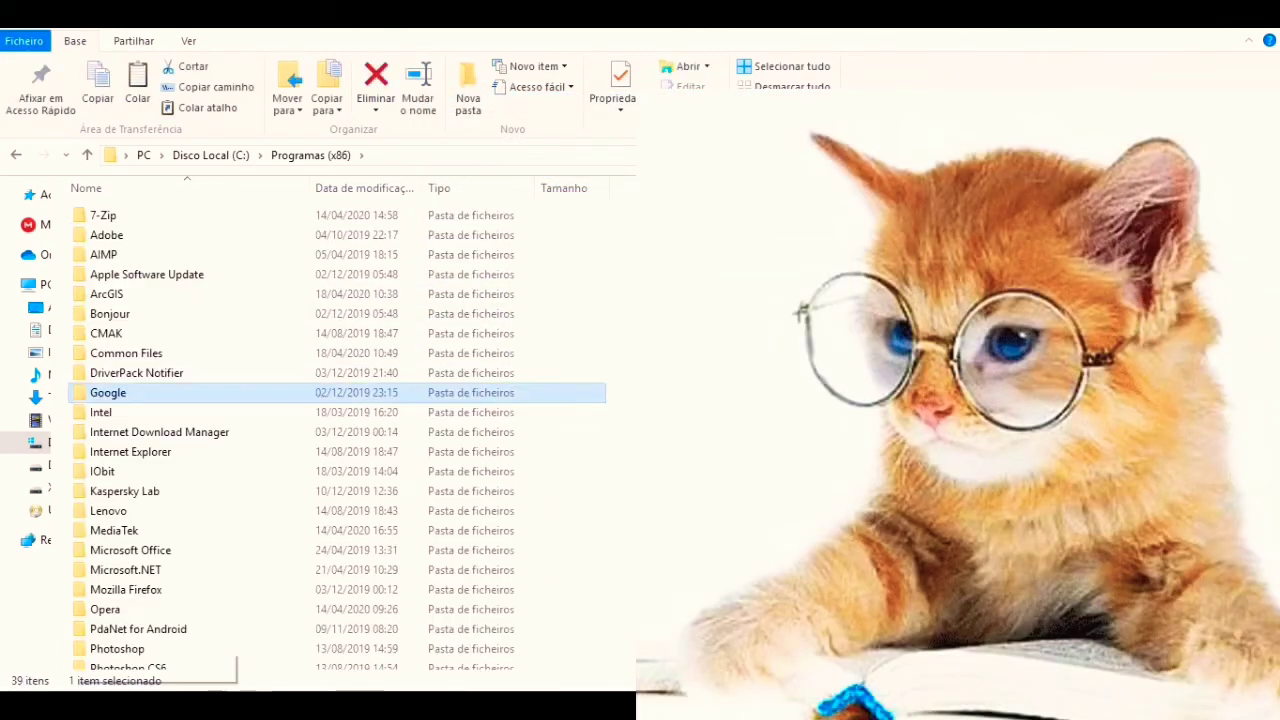
Step: Search Windows for "arc" and launch ArcMap 10.7
{"action": "key", "text": "super+s"}
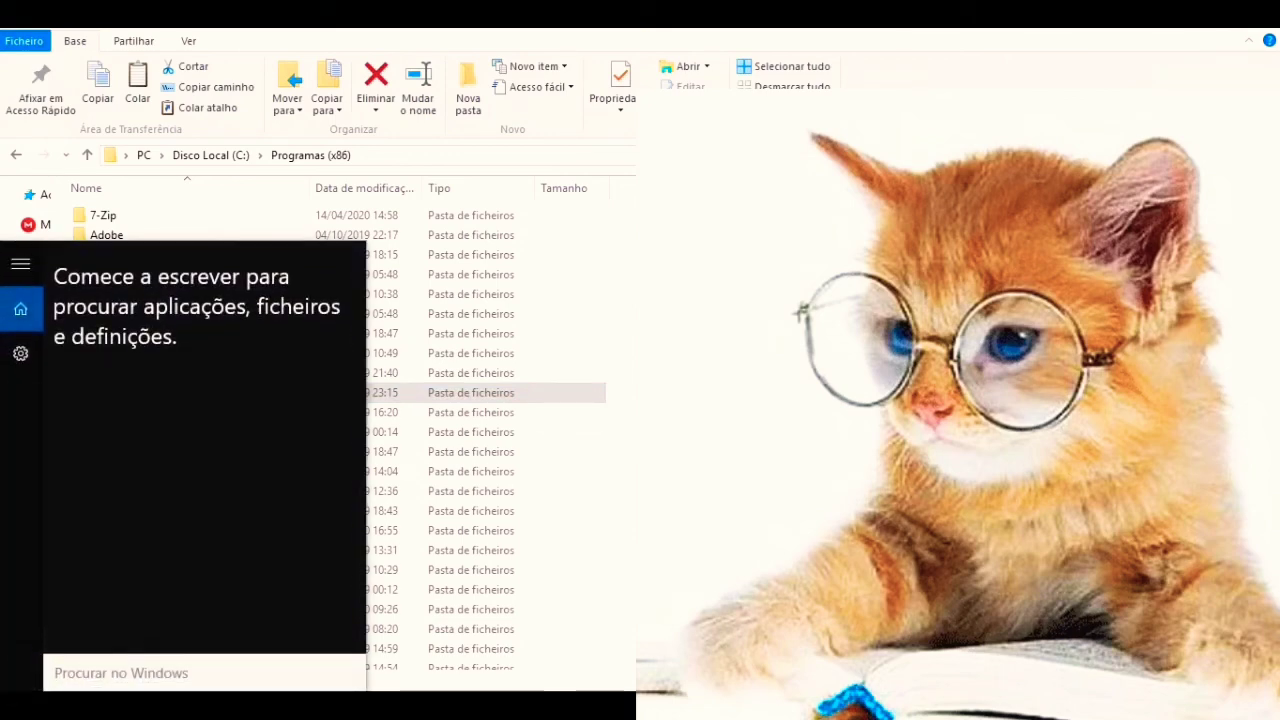
{"action": "type", "text": "arc"}
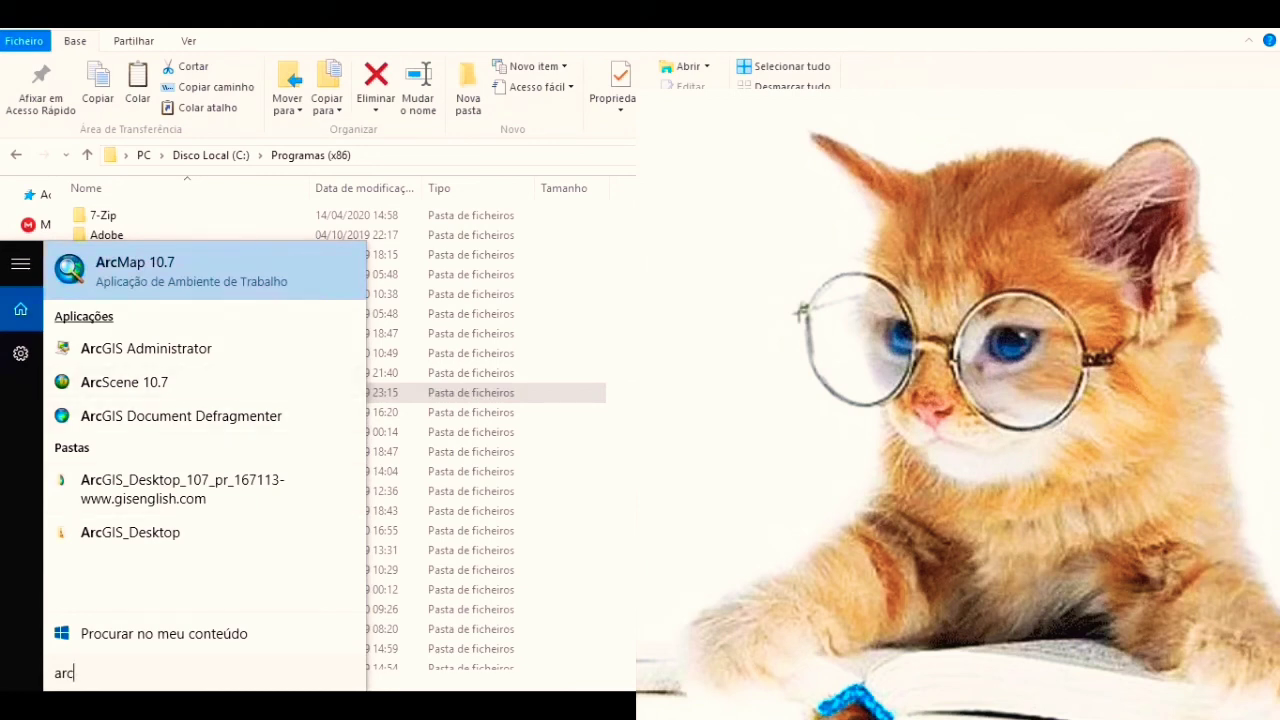
{"action": "left_click", "coordinate": [147, 274]}
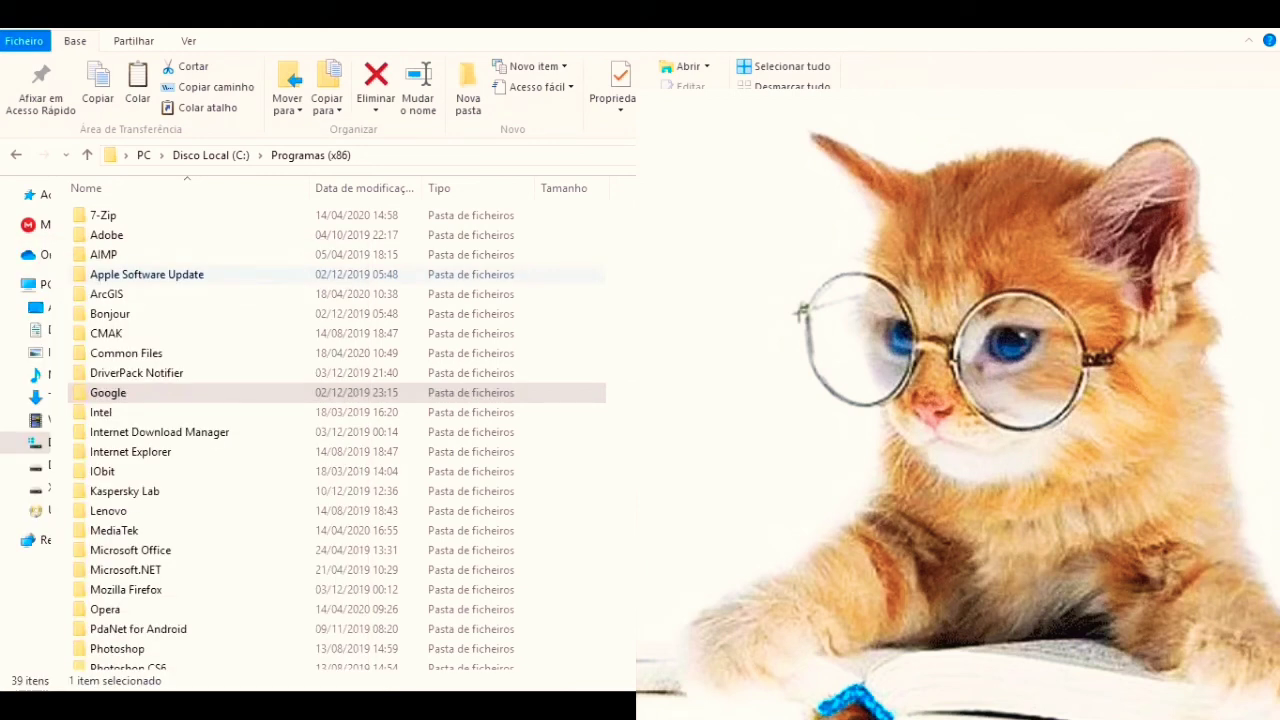